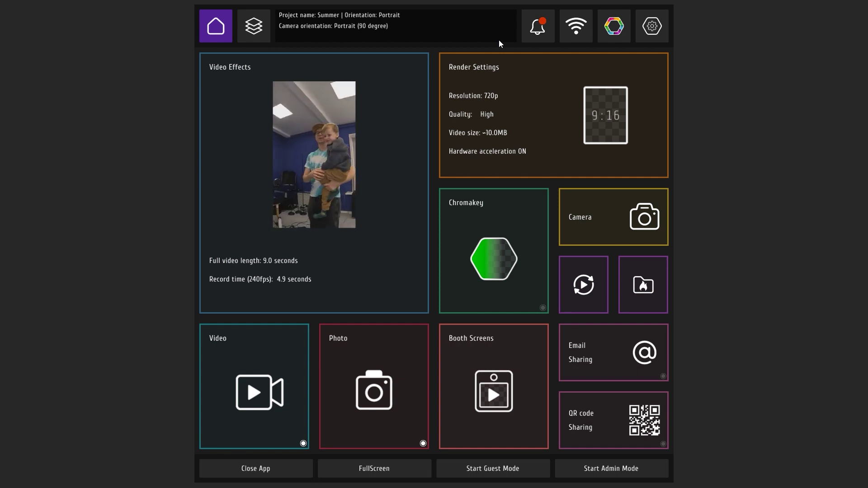
Step: Check the notifications, and pair the GoPro 1572 with the computer in Windows Bluetooth settings, reached from the wireless camera connection helper
left_click(541, 41)
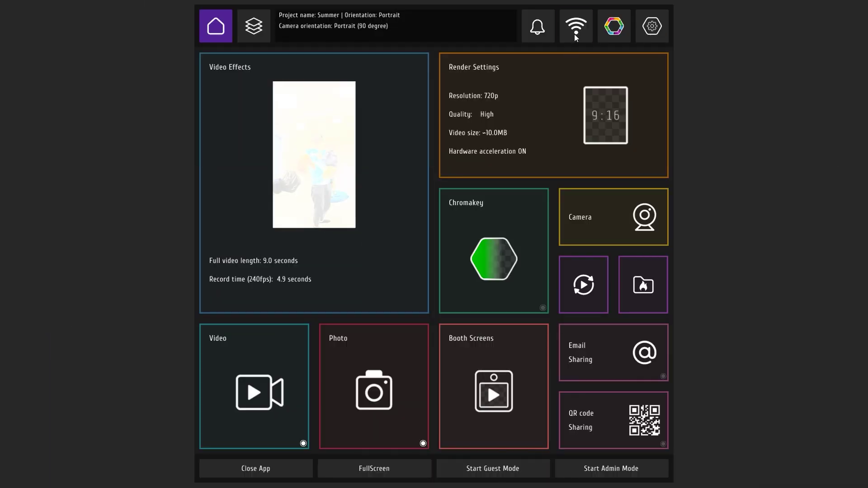
left_click(576, 38)
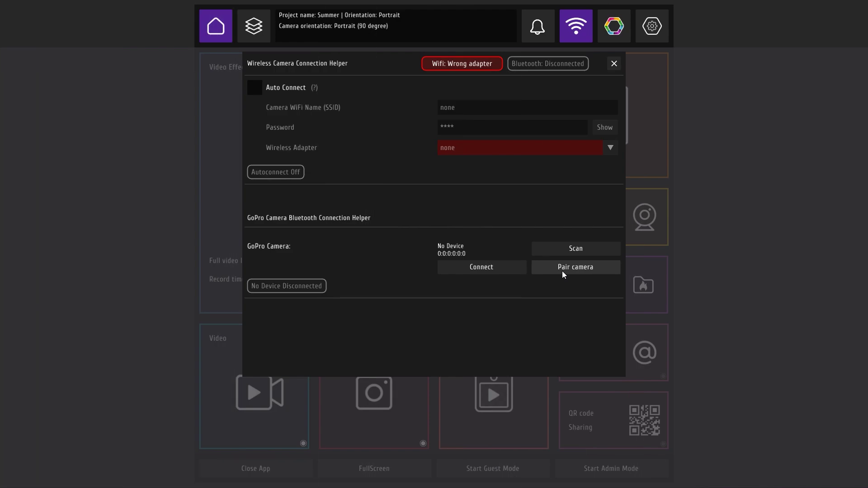
left_click(562, 271)
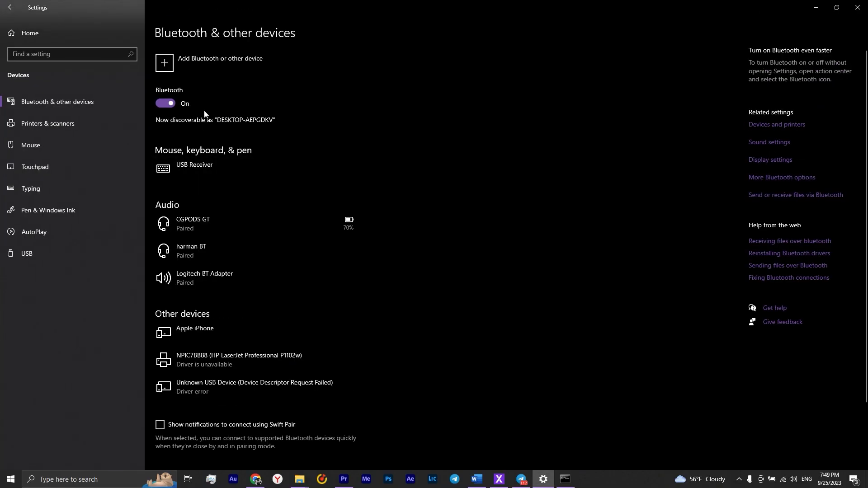
left_click(196, 60)
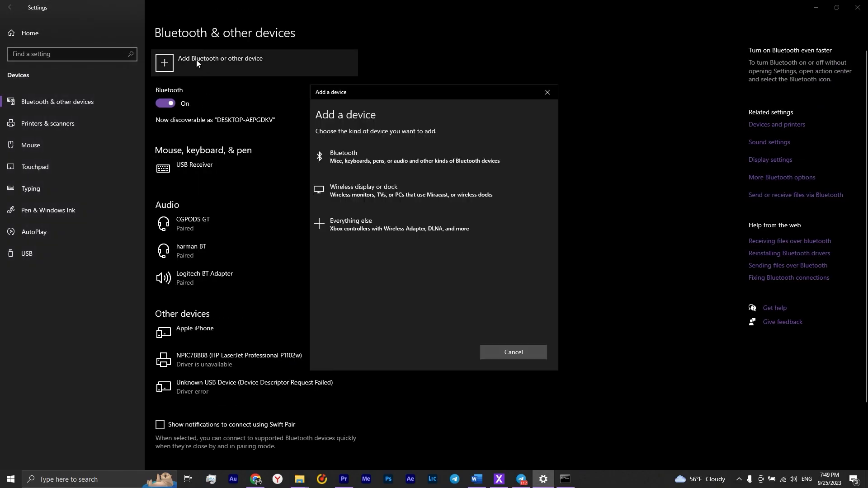
left_click(359, 156)
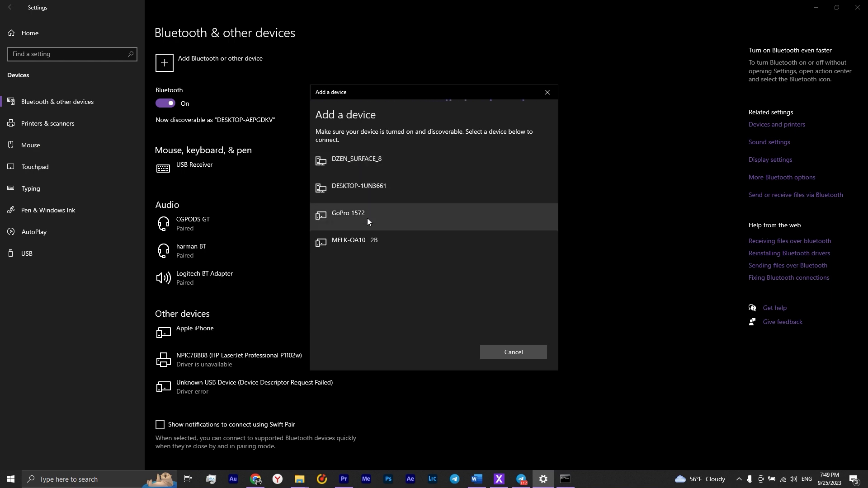
left_click(368, 218)
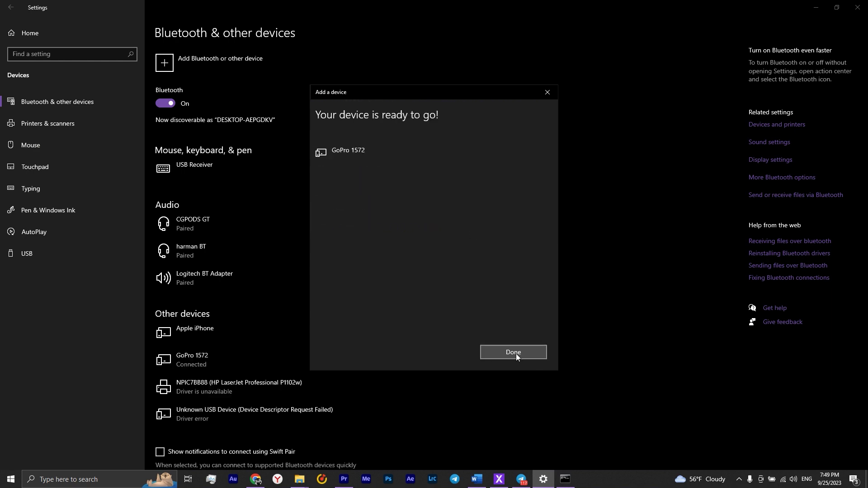
left_click(516, 353)
Step: Scan for the GoPro 1572, connect it over Bluetooth, and choose a wireless adapter for its Wi-Fi auto connection
left_click(548, 252)
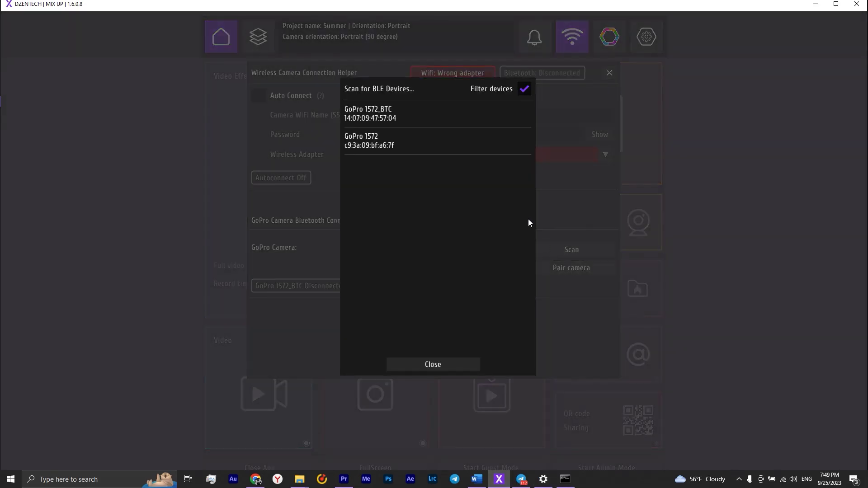
left_click(409, 139)
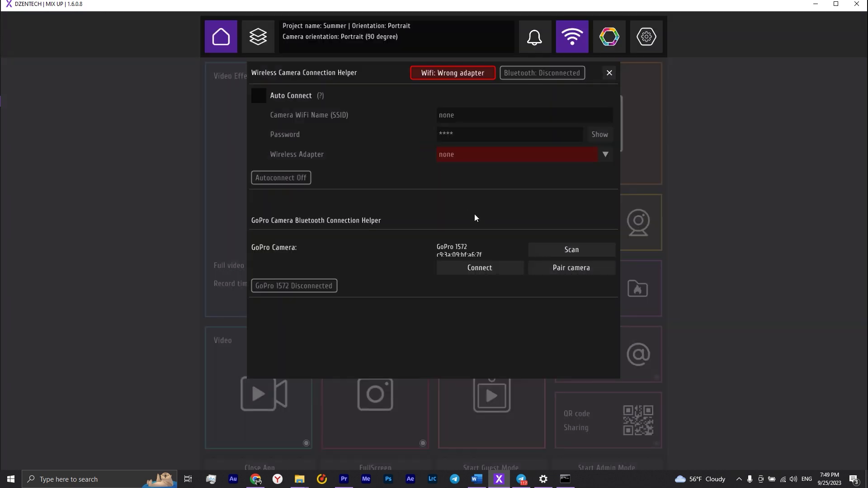
left_click(482, 271)
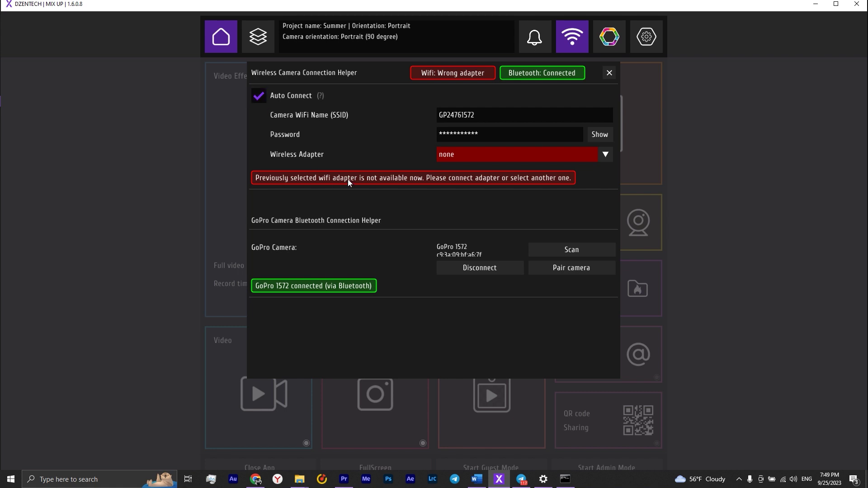
left_click(520, 157)
left_click(481, 184)
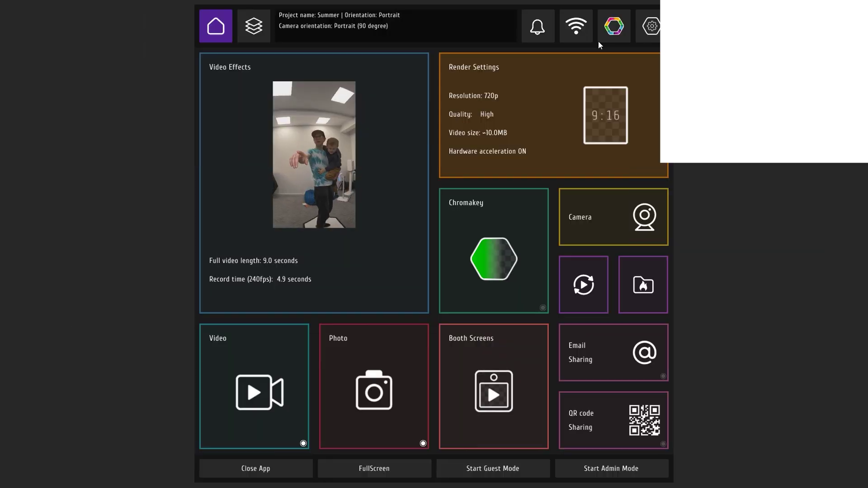
Step: In the Scene Control Center, set the spinner's speed to 58 and acceleration to 35 %, keeping the Bluetooth connection type
left_click(612, 32)
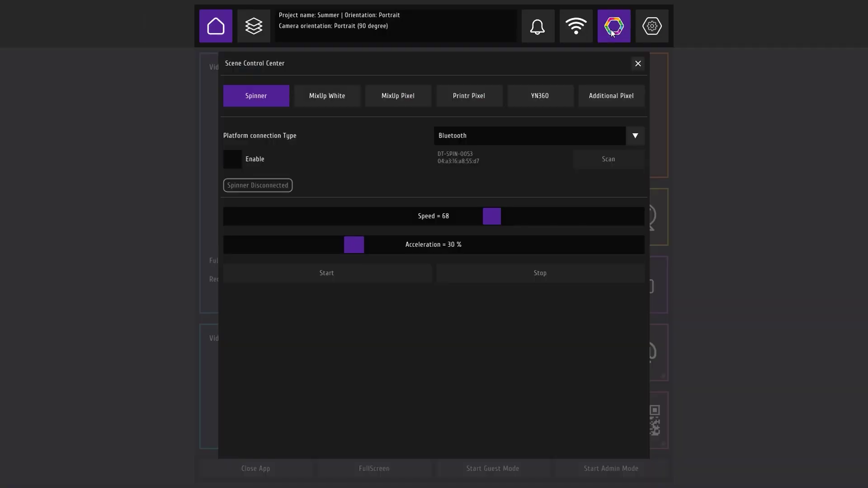
left_click(489, 135)
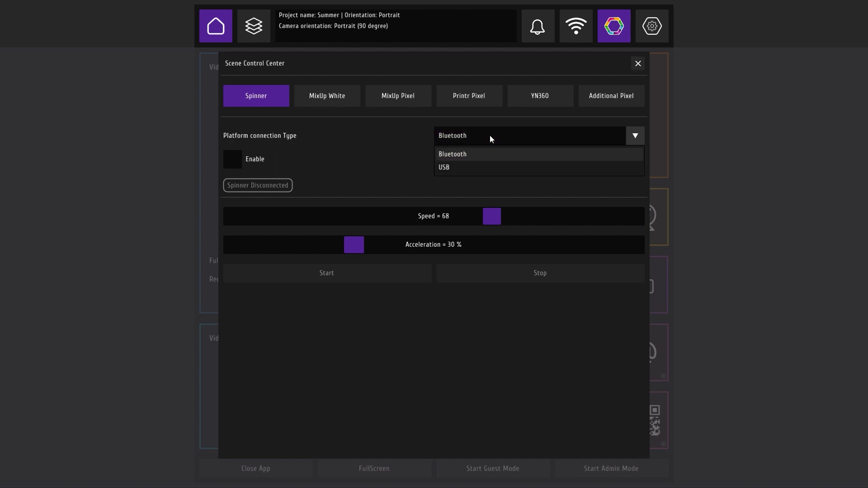
left_click(371, 154)
left_click_drag(489, 218, 444, 220)
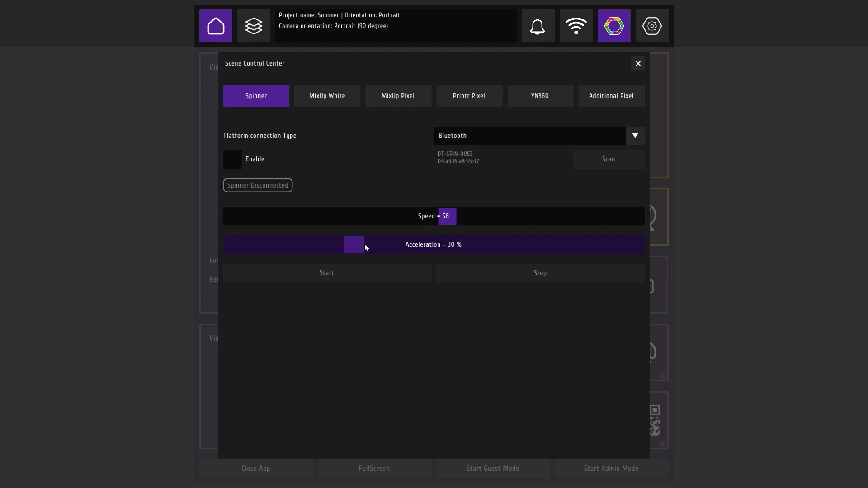
left_click_drag(364, 243, 384, 246)
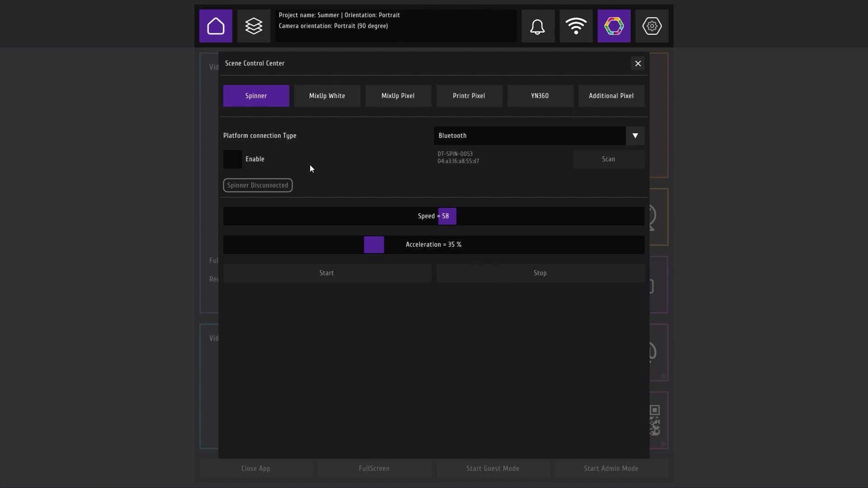
Step: Enable the spinner, connect it to DT-SPIN-0053, and test starting and stopping the platform
left_click(240, 161)
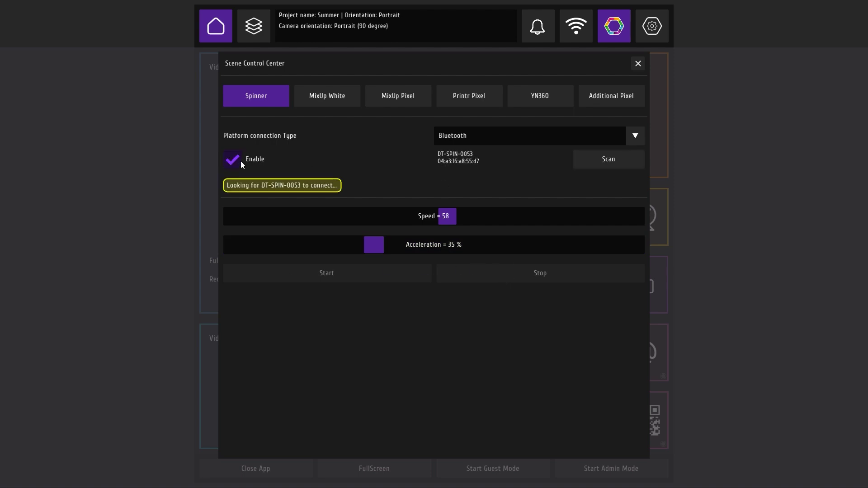
left_click(598, 161)
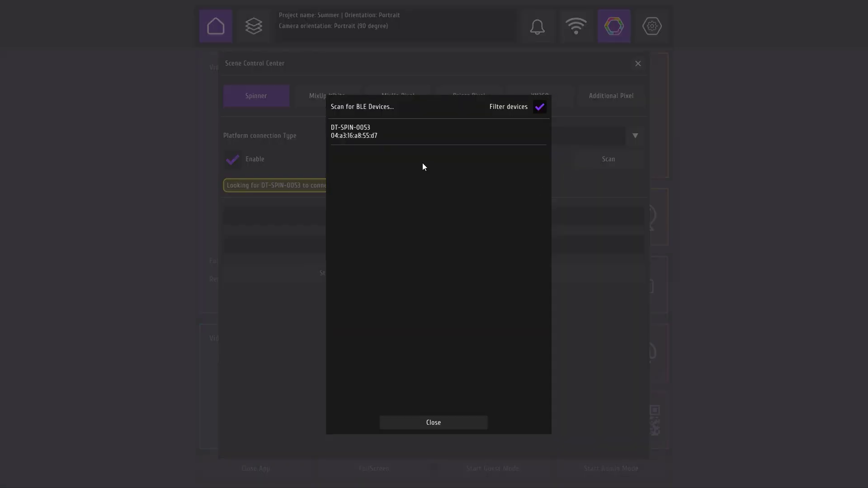
left_click(369, 139)
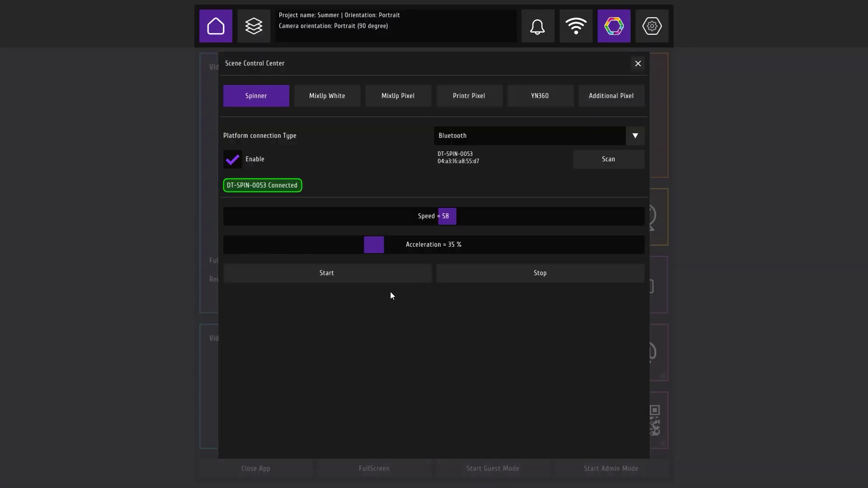
left_click(361, 276)
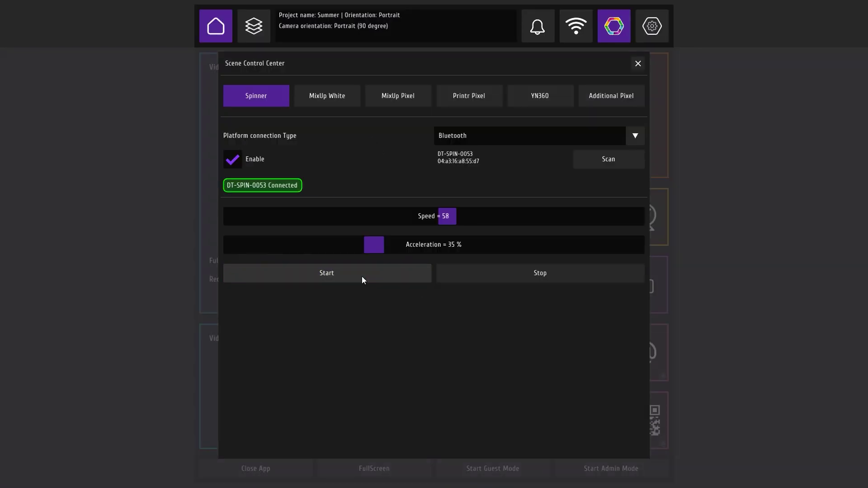
left_click(533, 274)
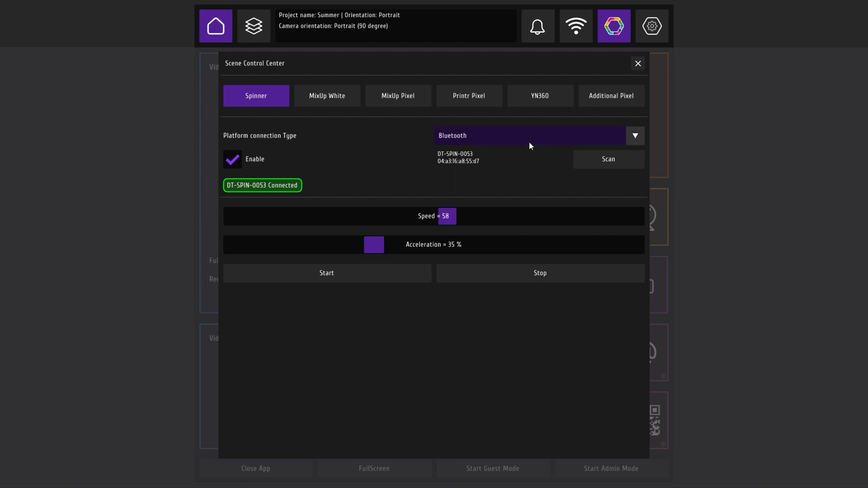
Step: Enable the Additional Pixel light and select the scanned SP105E-0077 as its device
left_click(590, 100)
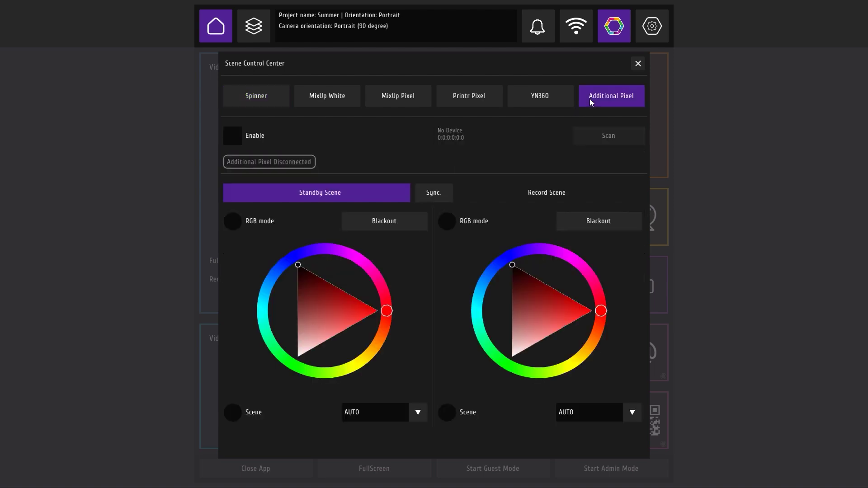
left_click(232, 141)
left_click(618, 138)
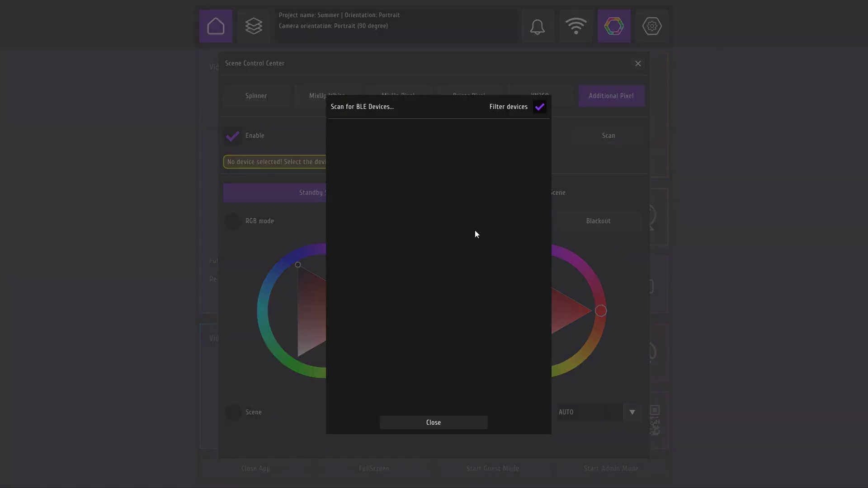
left_click(388, 135)
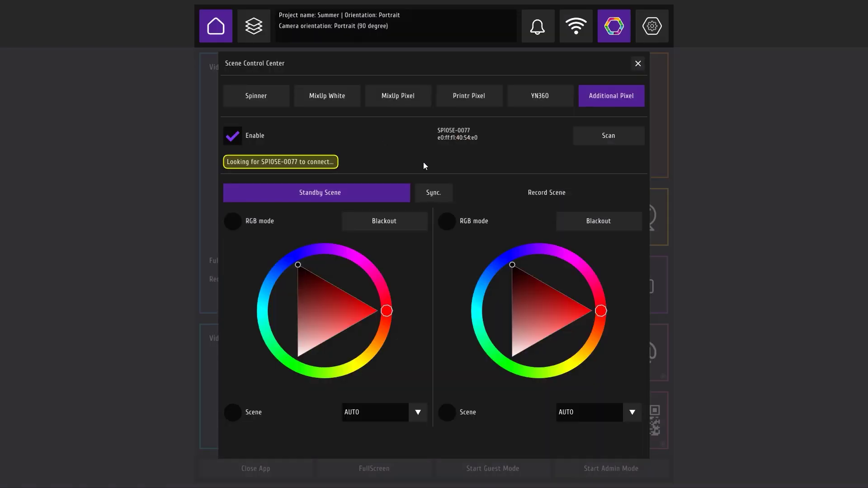
Step: Set the Additional Pixel's standby scene to red in RGB mode and choose a preset scene for recording
left_click(315, 278)
left_click(602, 413)
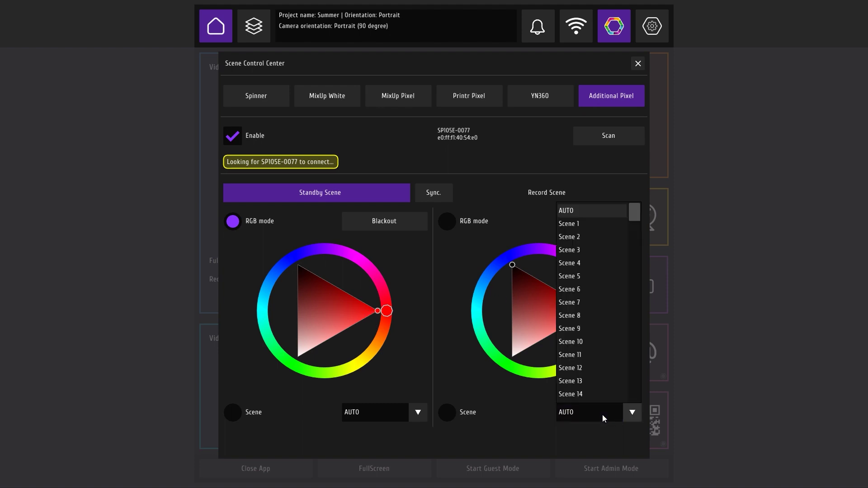
left_click(602, 360)
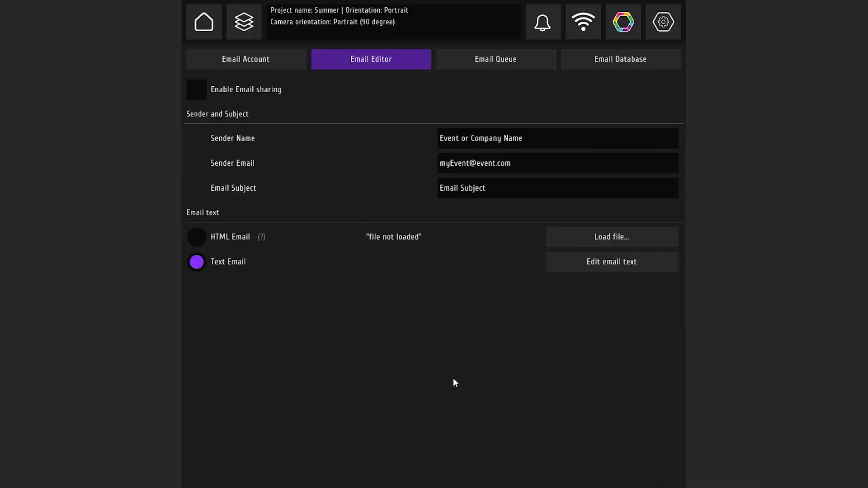
Step: Enable the virtual keyboard for menus in the app preferences and try it on the sender email field
left_click(664, 22)
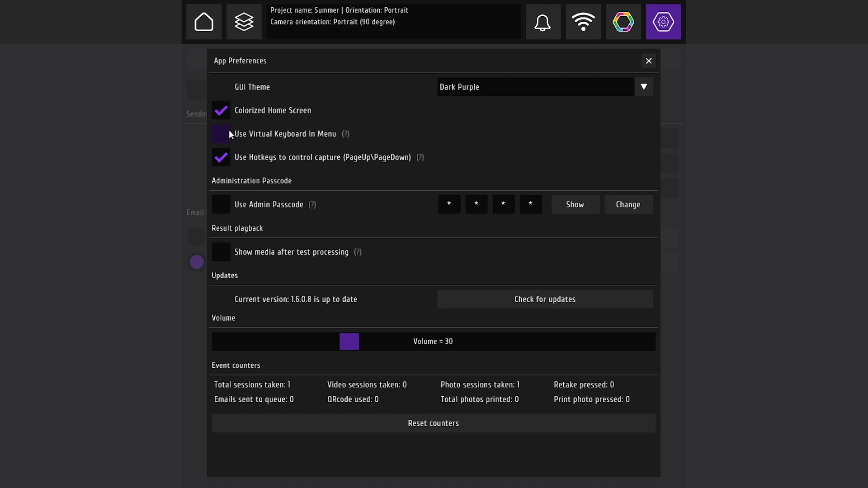
left_click(222, 134)
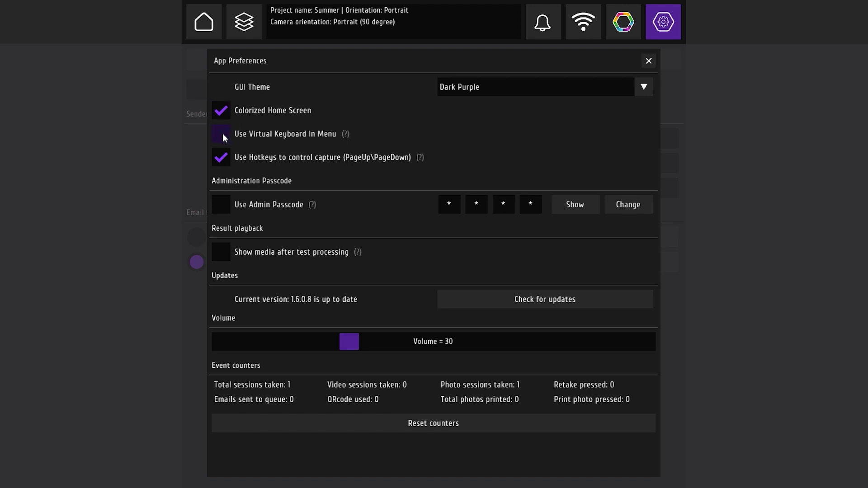
left_click(661, 33)
left_click(524, 169)
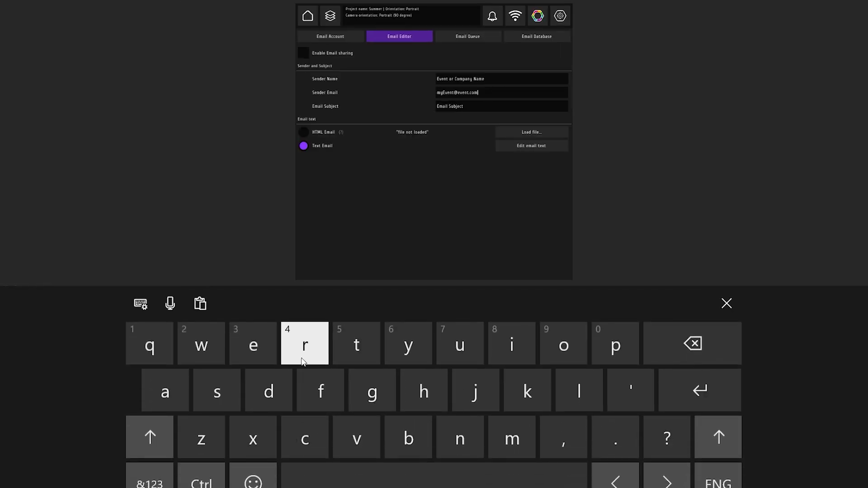
left_click(534, 183)
Step: Turn off hotkey control of capture in the app preferences and view the option's explanation
left_click(660, 31)
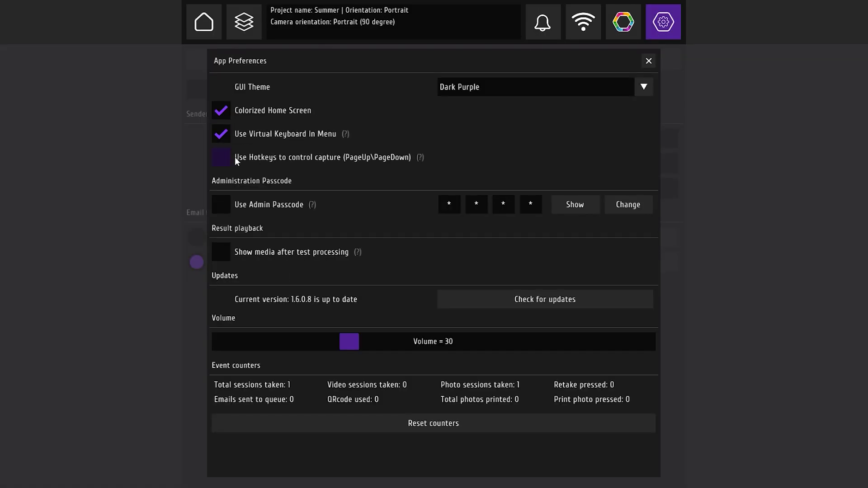
mouse_move(421, 158)
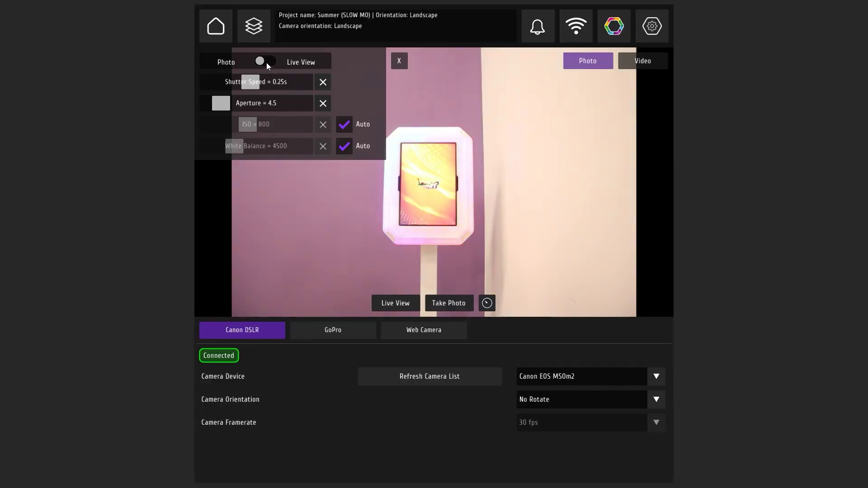
Step: Switch the Canon DSLR's photo settings to manual Live View with shutter speed 0.25s, aperture 7.1 and ISO 320
left_click(266, 62)
left_click(345, 63)
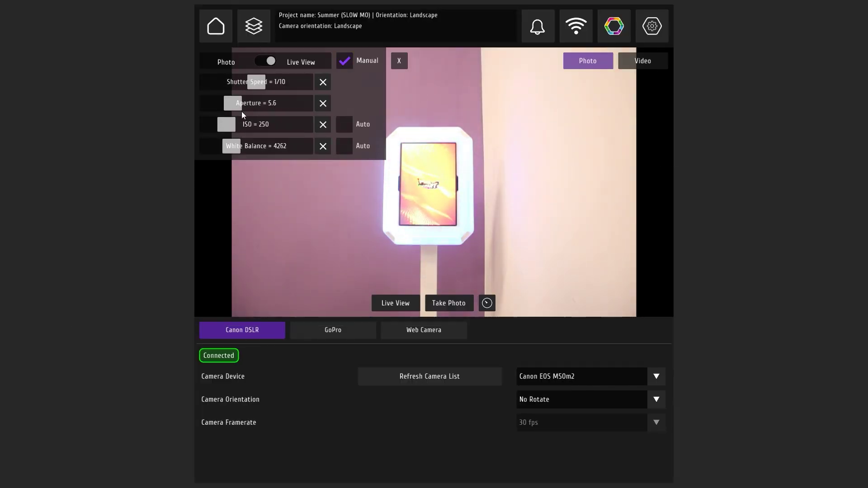
mouse_move(256, 83)
left_mouse_down()
mouse_move(237, 81)
mouse_move(261, 91)
mouse_move(246, 111)
mouse_move(271, 86)
mouse_move(251, 81)
left_mouse_up()
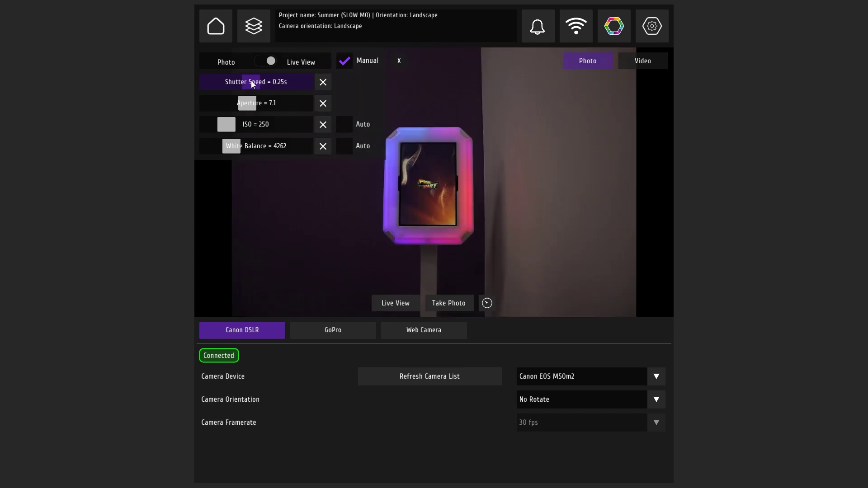
mouse_move(232, 124)
left_mouse_down()
mouse_move(242, 126)
mouse_move(231, 121)
left_mouse_up()
Step: Switch the Canon DSLR to video mode and set its camera framerate to 60 fps
left_click(643, 61)
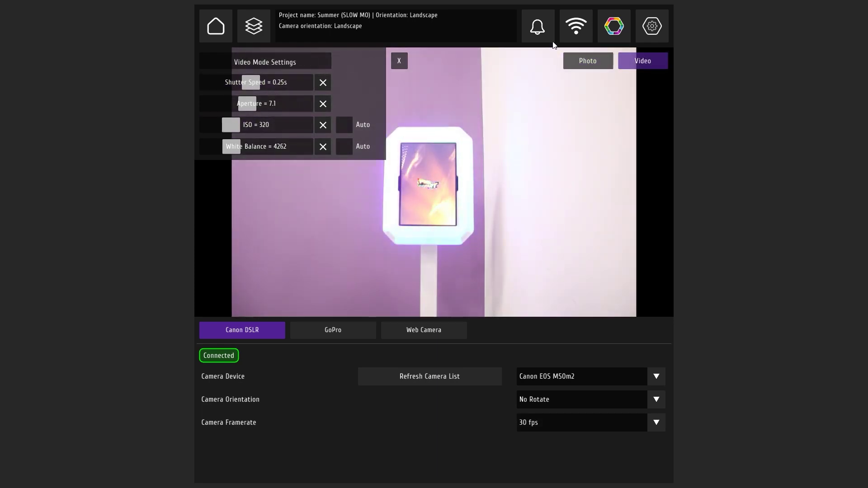
left_click(568, 426)
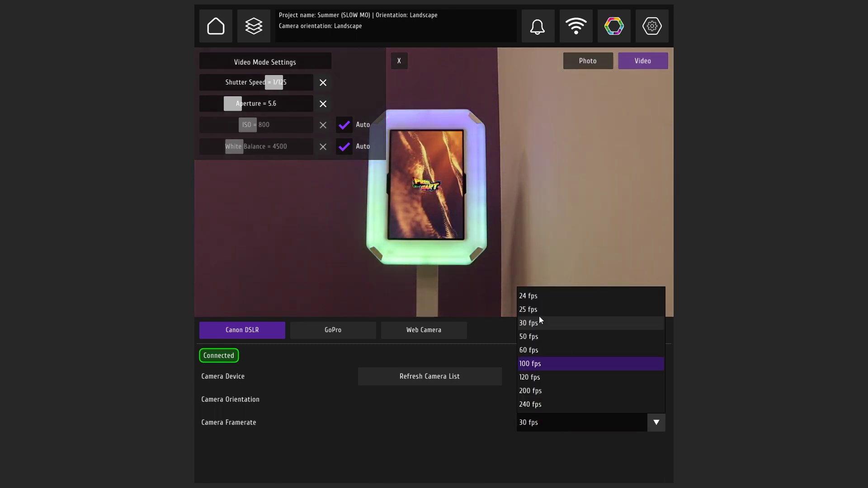
left_click(533, 350)
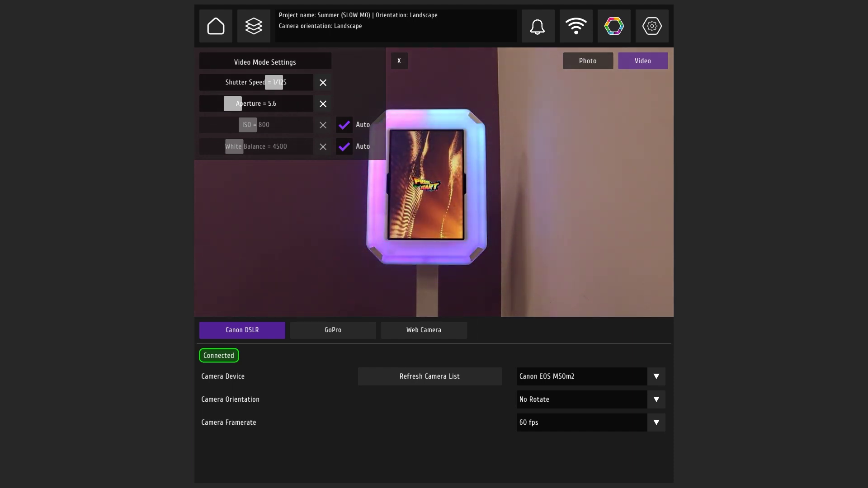
Step: Open the GoPro camera settings, try the USB connection type and return it to Wi-Fi
left_click(319, 332)
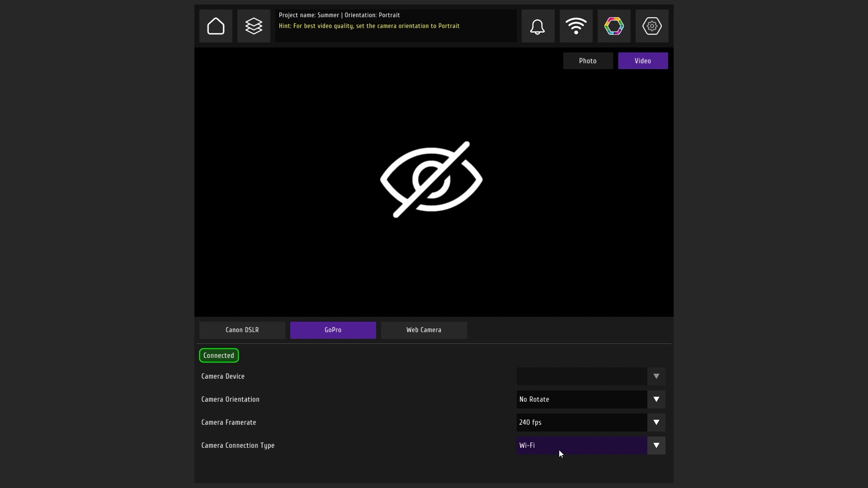
left_click(559, 450)
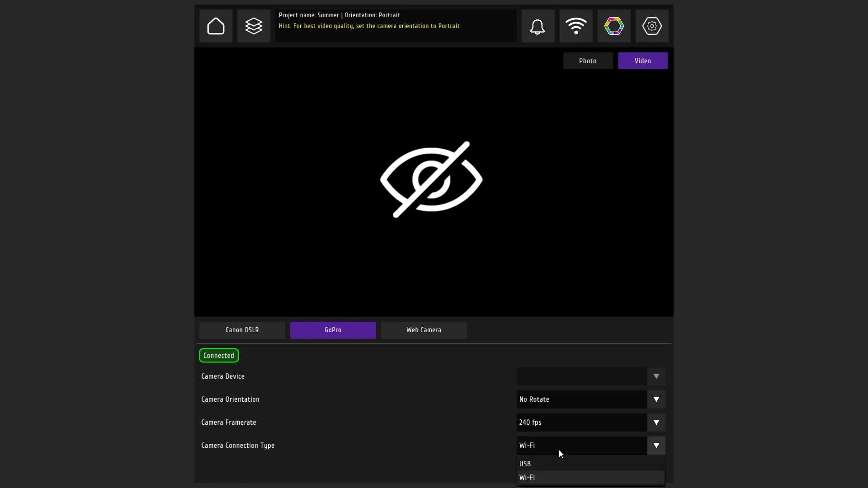
left_click(540, 469)
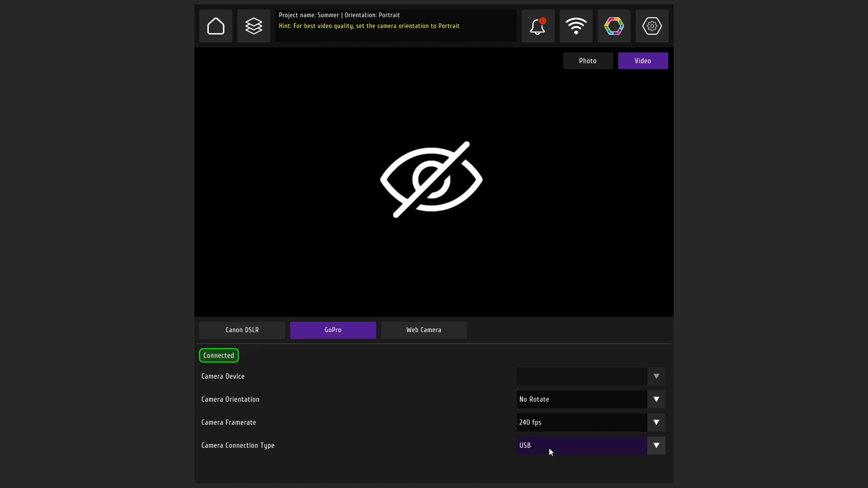
left_click(549, 448)
left_click(539, 478)
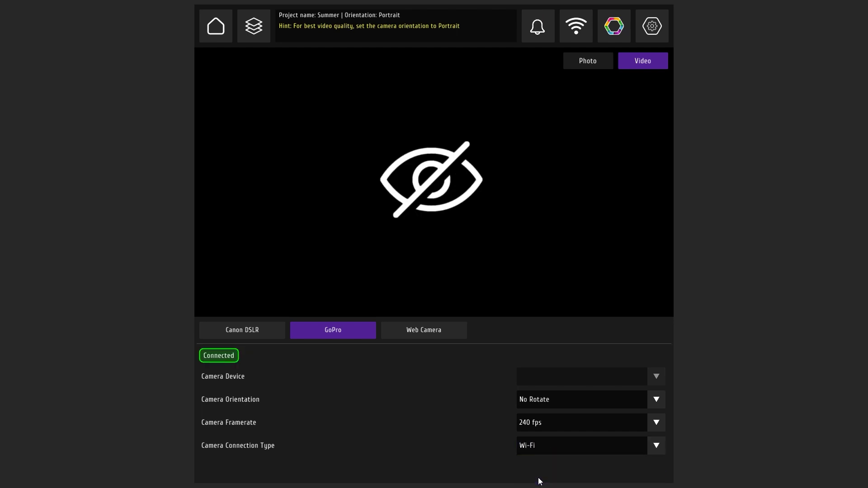
Step: Try the 100 fps and 50 fps camera framerates for the GoPro
left_click(542, 425)
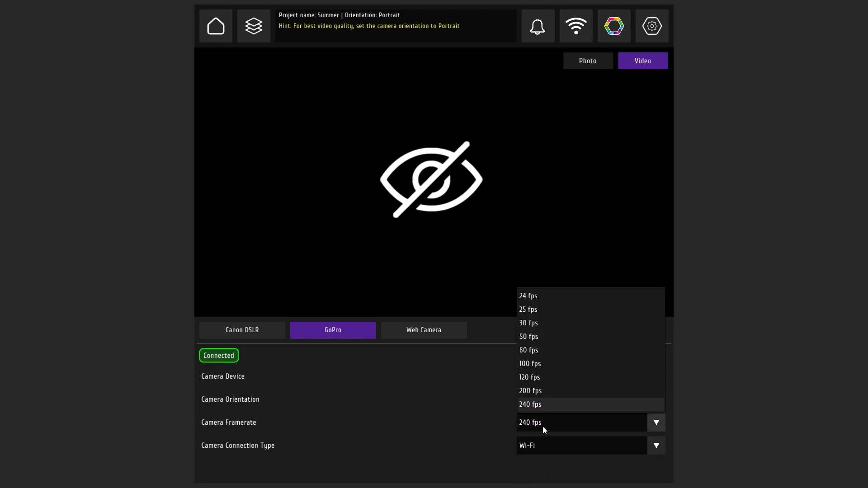
left_click(540, 363)
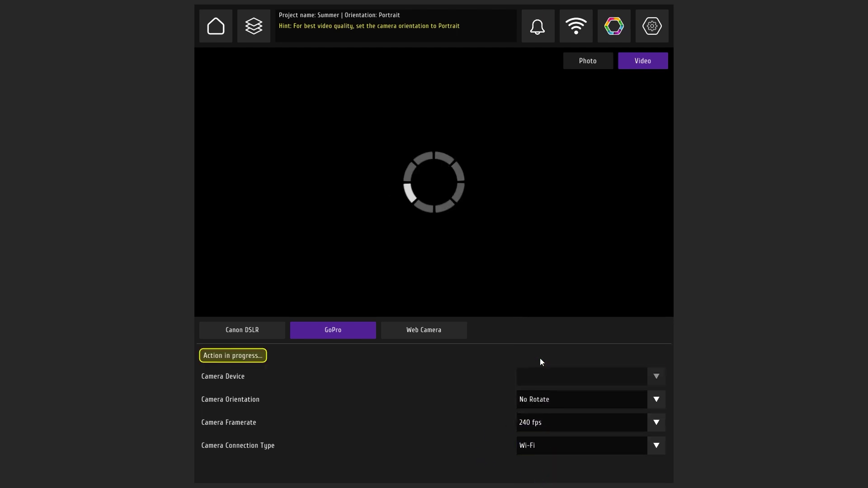
left_click(552, 423)
left_click(541, 332)
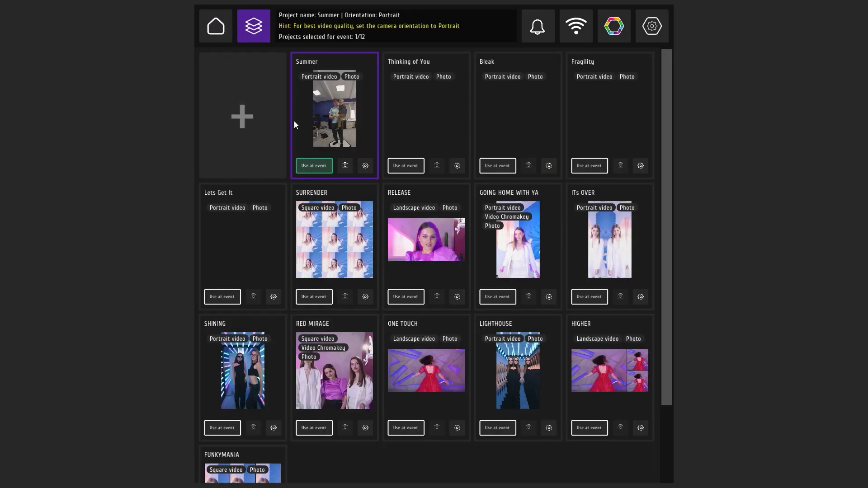
Step: Open the Summer project's settings and try the option next to them on the project card
left_click(366, 166)
left_click(344, 167)
left_click(344, 167)
left_click(344, 168)
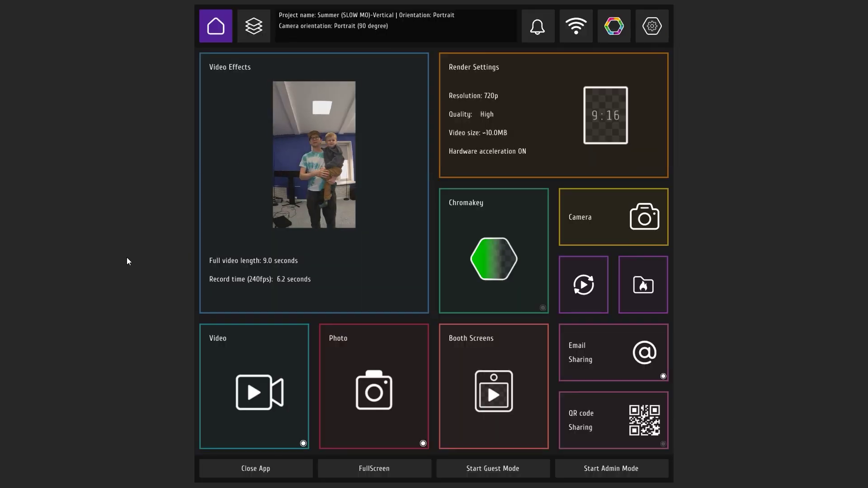
Step: Open the project's video effects editor and choose 240 fps as the camera framerate for timeline scaling
left_click(324, 241)
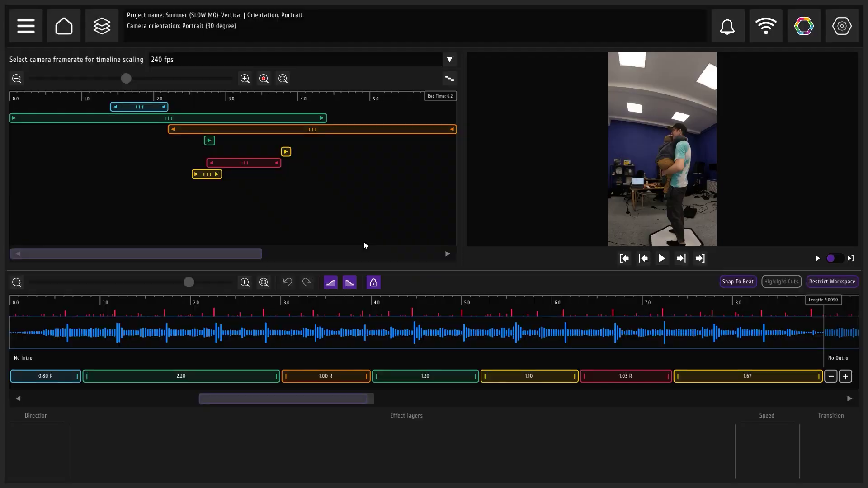
left_click(373, 57)
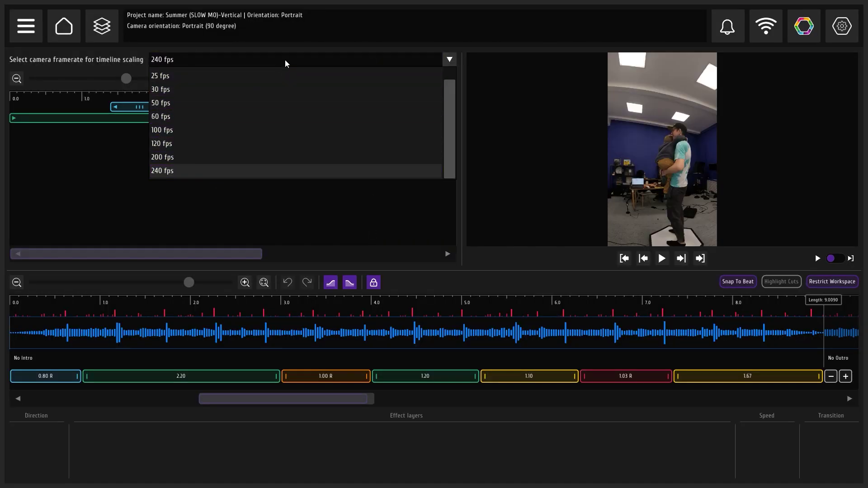
left_click(170, 172)
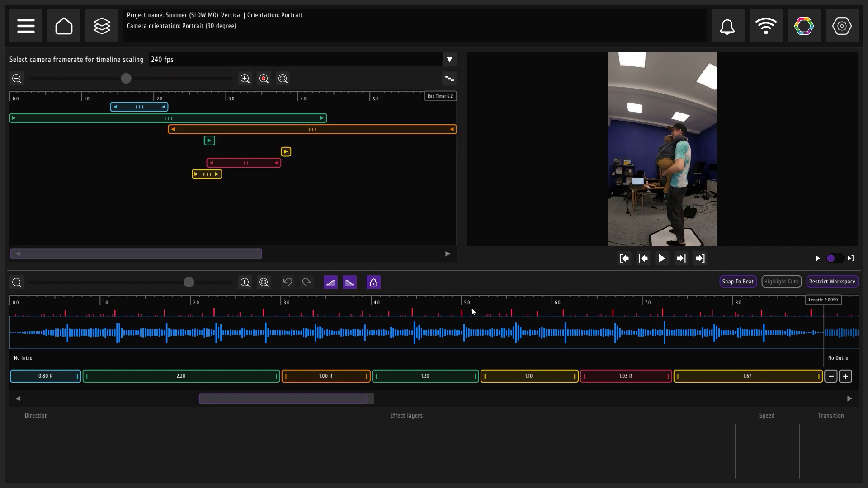
Step: Set the speed of the 1.10 timeline segment to 1/4 Very Slow
left_click(505, 334)
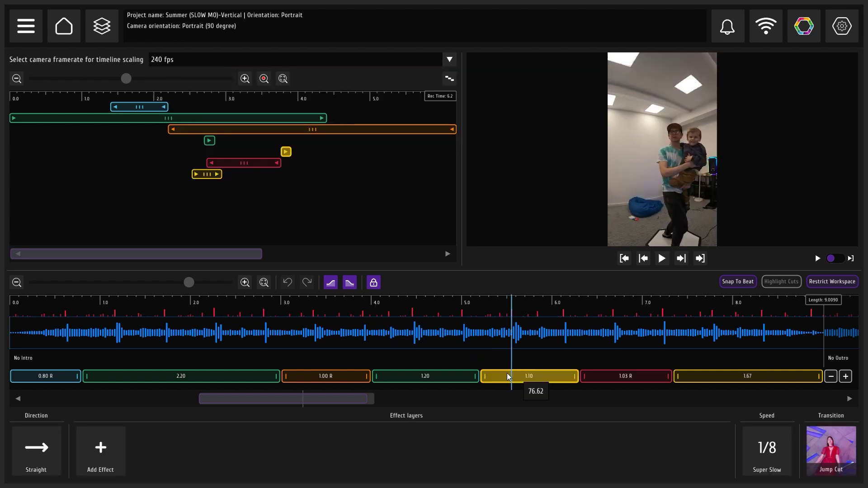
left_click(788, 456)
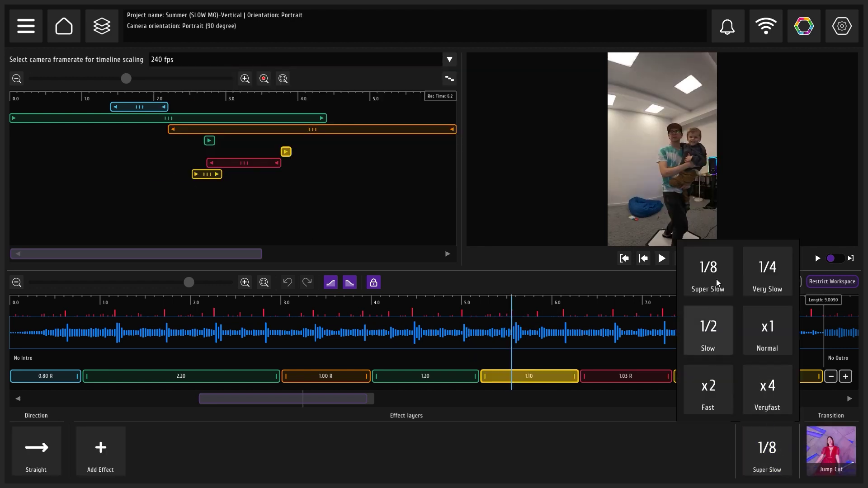
left_click(768, 273)
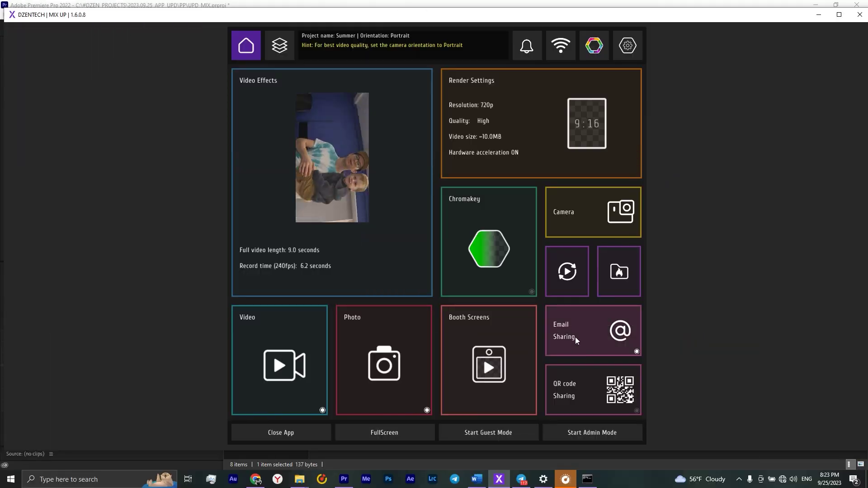
Step: Correct the recipient's email address of the message in the email queue and open its file 0149.MP4
left_click(575, 336)
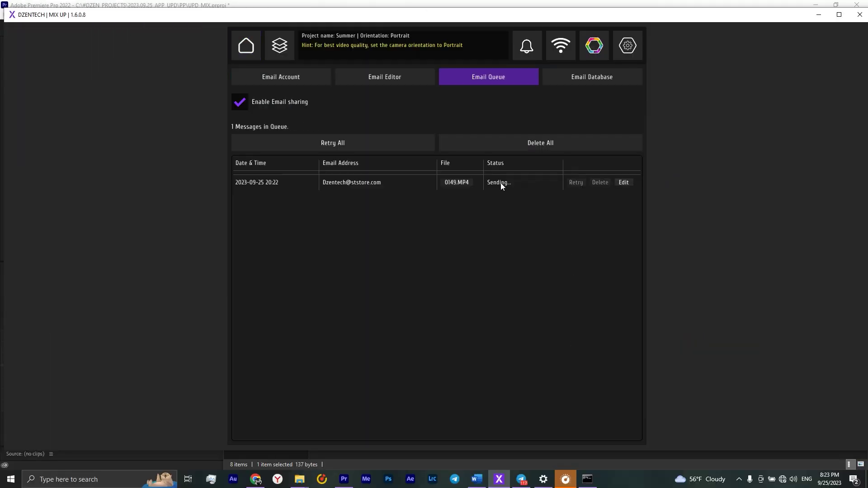
left_click(622, 183)
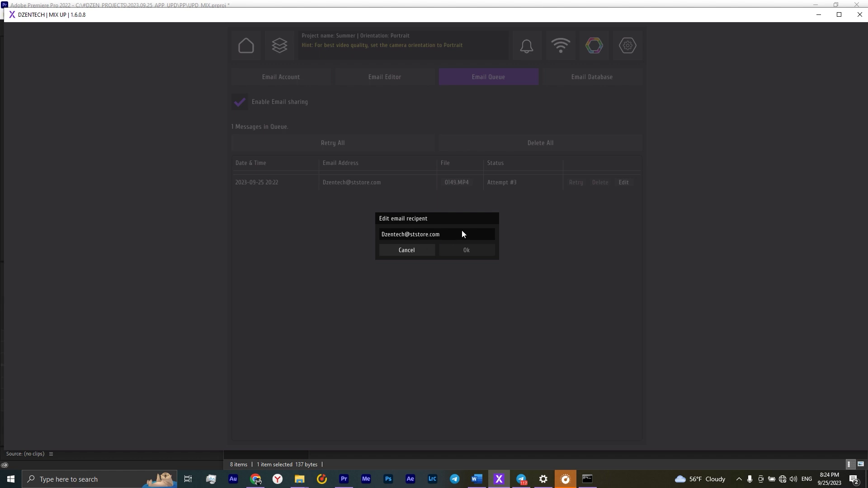
key("BackSpace")
key("BackSpace")
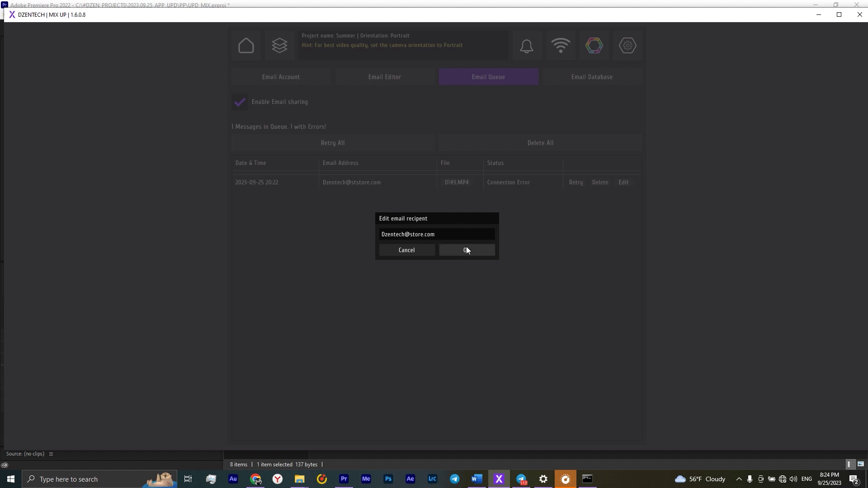
left_click(466, 248)
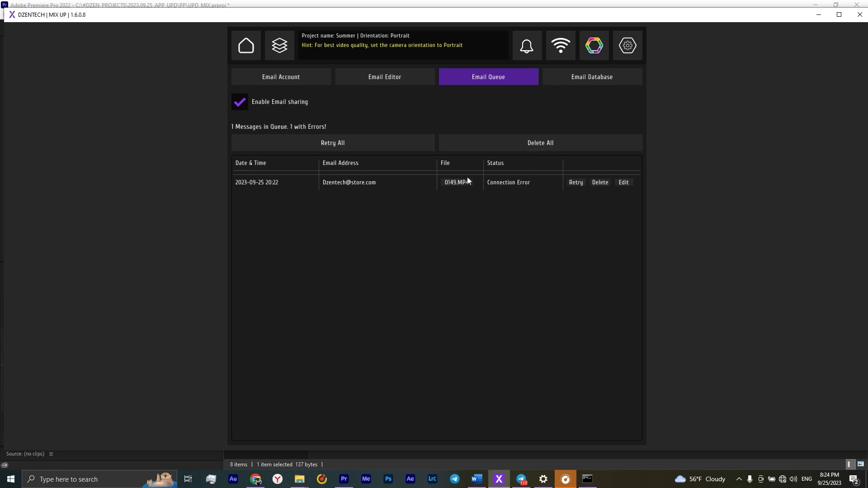
left_click(453, 183)
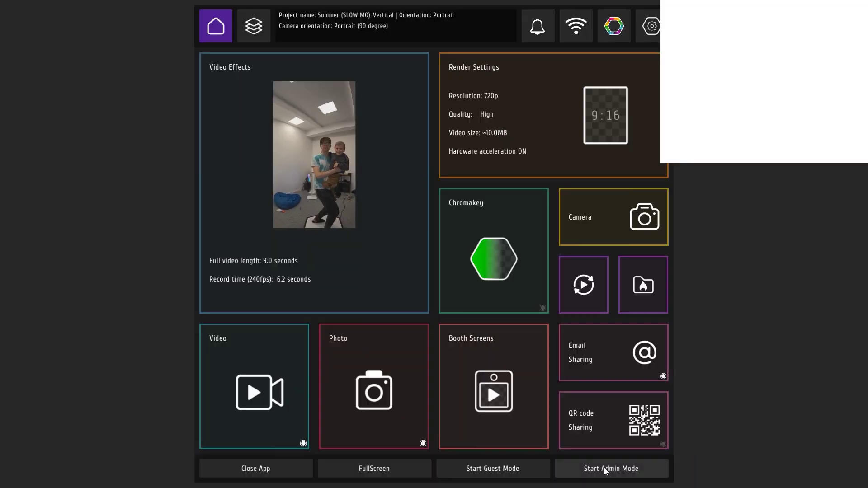
Step: Start Admin Mode and preview the third and fourth photo templates
left_click(604, 467)
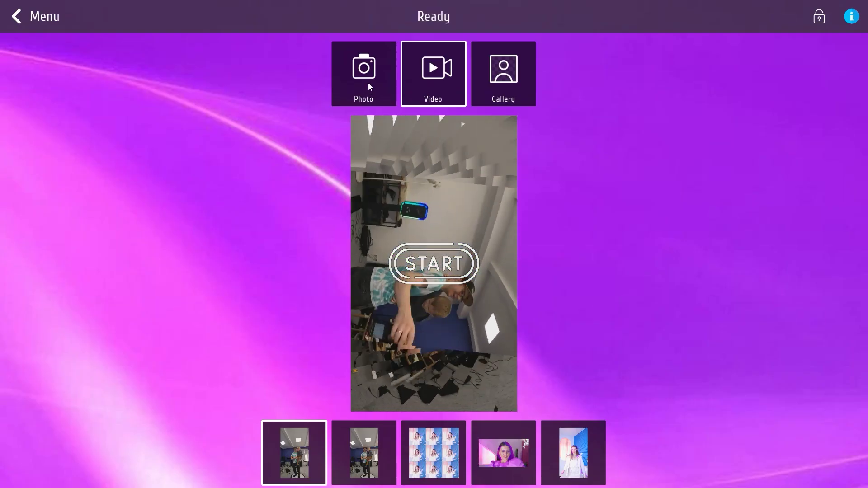
left_click(372, 90)
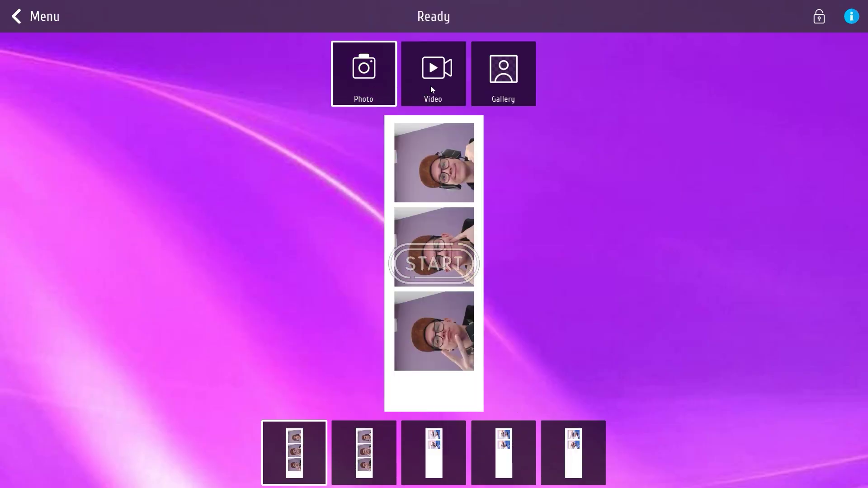
left_click(435, 452)
left_click(487, 445)
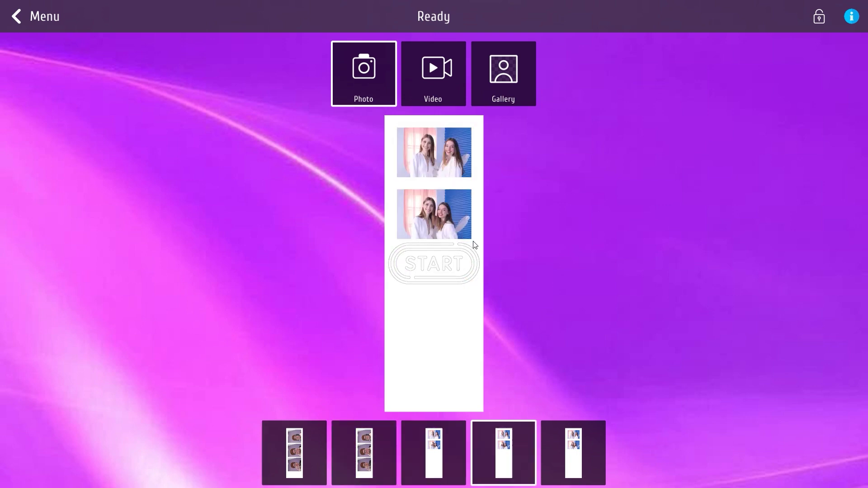
Step: Preview the second, third and fifth video templates, compare with photo mode, and start a video capture with the fifth template
left_click(442, 80)
left_click(347, 449)
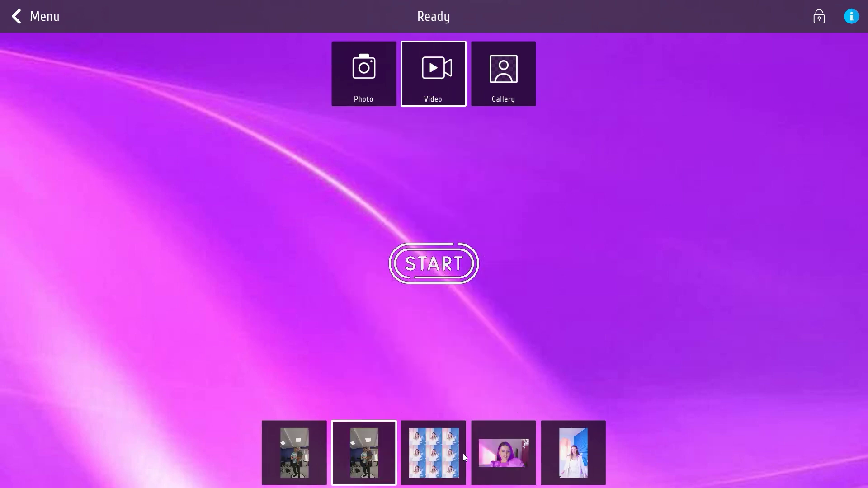
left_click(464, 454)
left_click(565, 452)
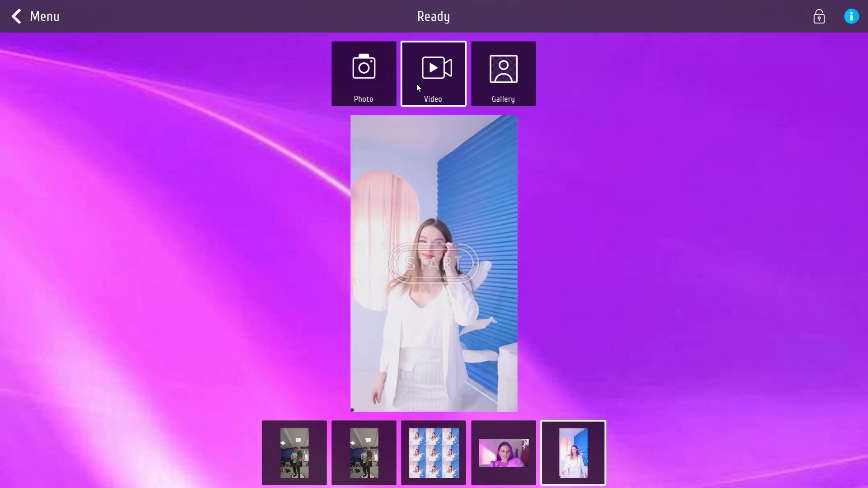
left_click(380, 73)
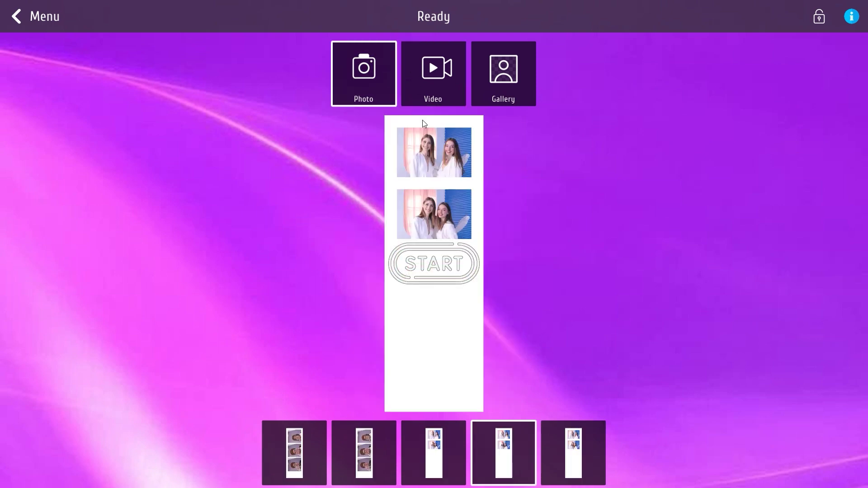
left_click(431, 84)
left_click(435, 266)
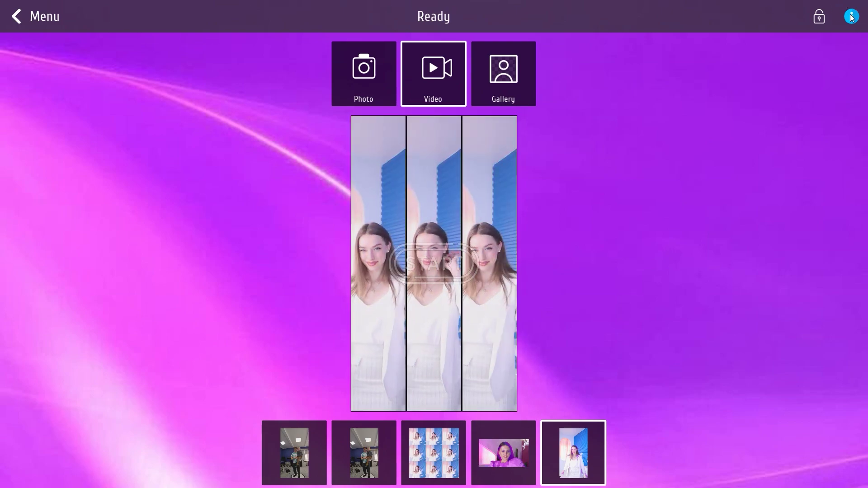
Step: View the booth's status details through the info, warning and error indicators
left_click(852, 18)
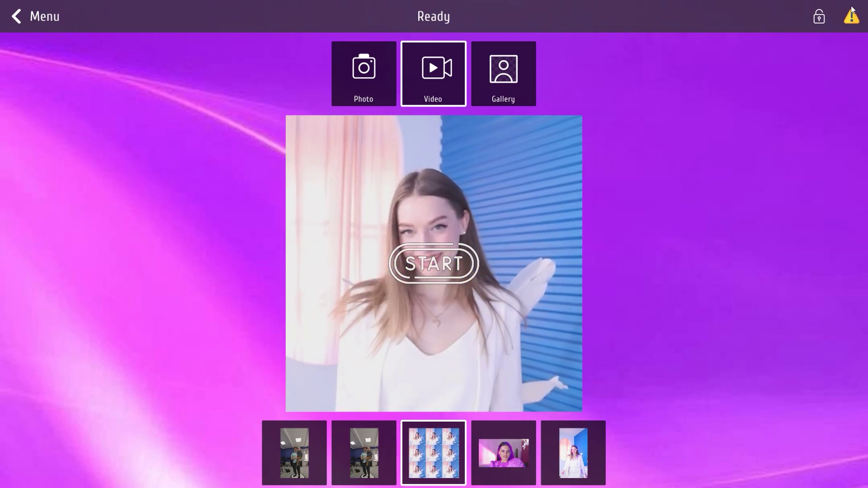
left_click(830, 21)
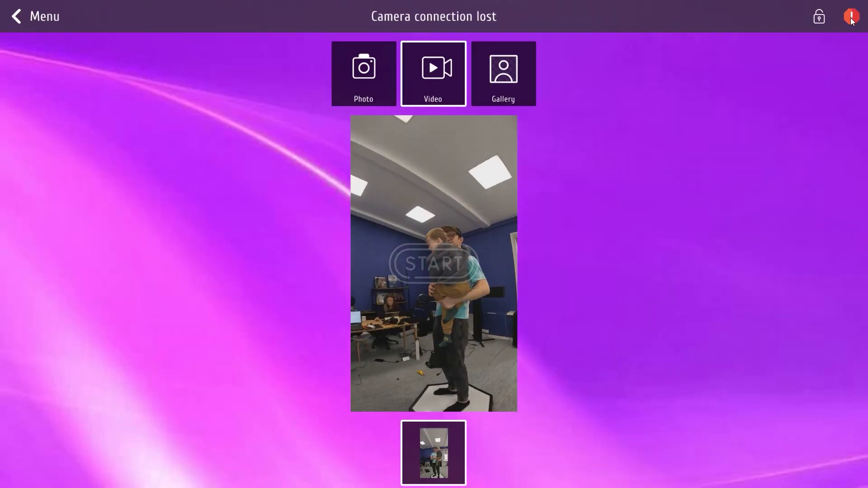
left_click(851, 17)
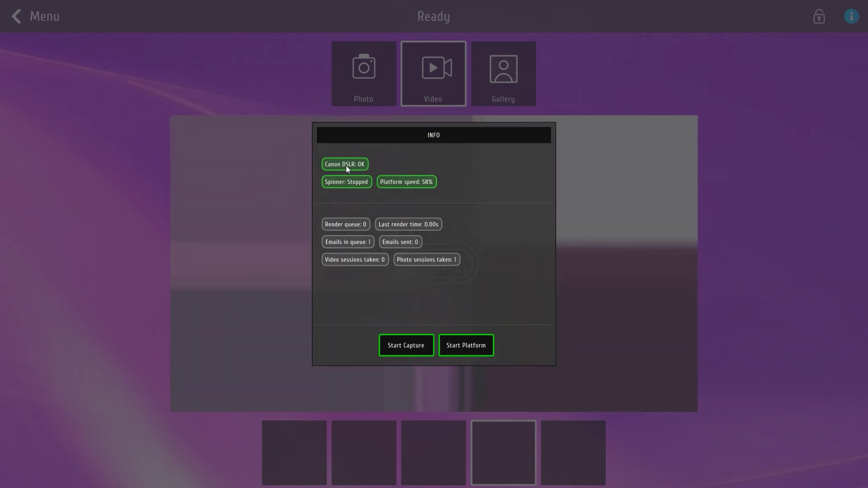
Step: Start and stop the capture and the platform from the booth's status information, then leave it
left_click(403, 348)
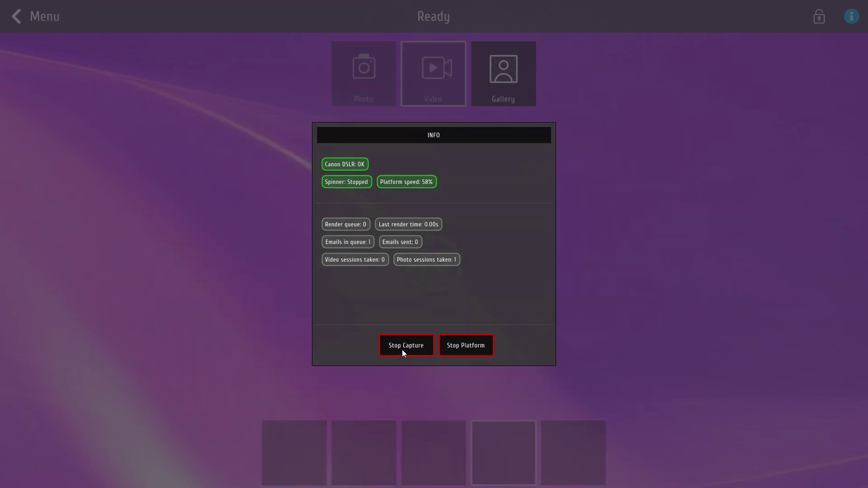
left_click(402, 349)
left_click(470, 347)
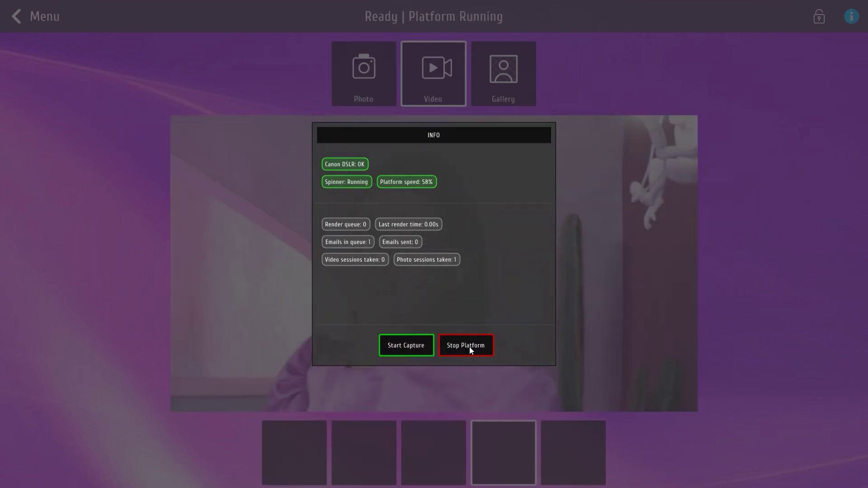
left_click(470, 347)
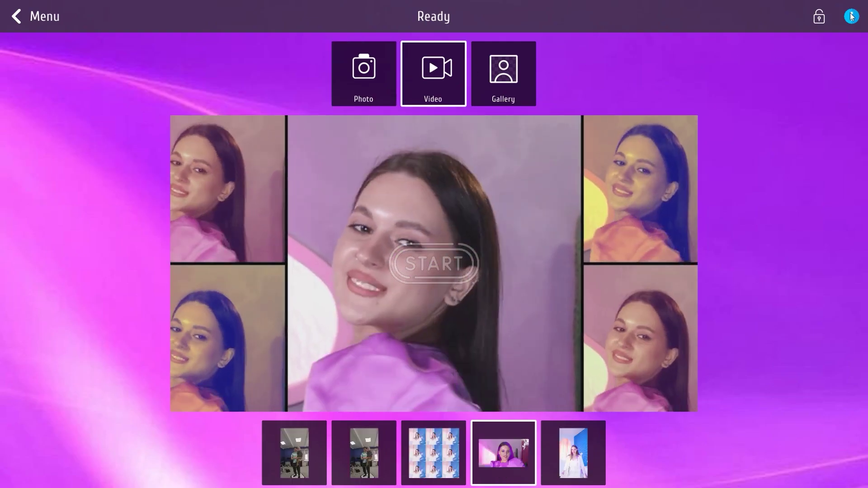
left_click(852, 17)
left_click(836, 27)
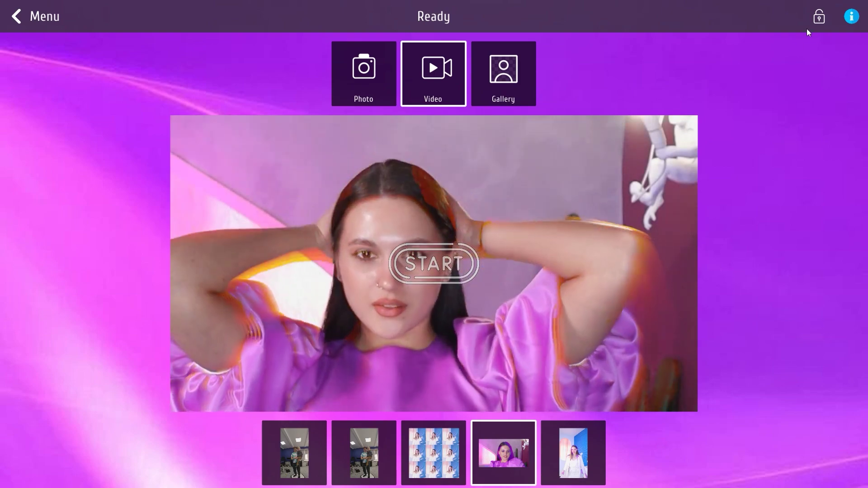
Step: Lock the booth screen and unlock it by entering the PIN
left_click(818, 17)
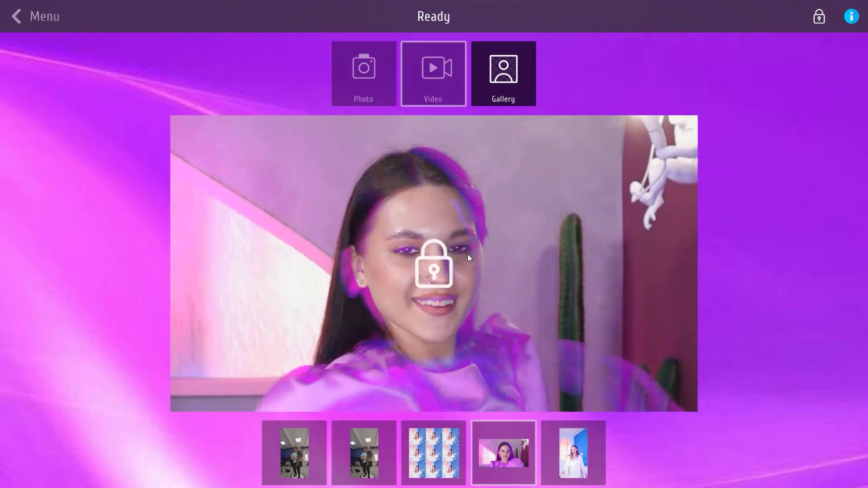
left_click(468, 254)
left_click(398, 211)
left_click(434, 212)
left_click(475, 211)
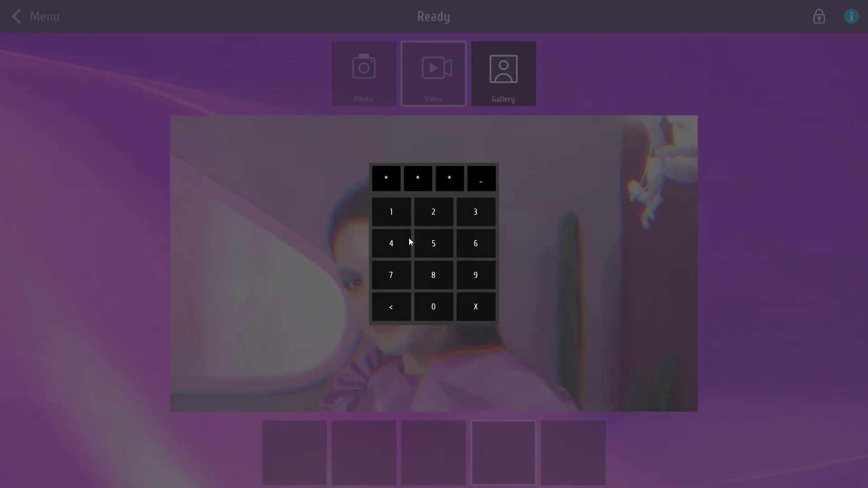
left_click(392, 244)
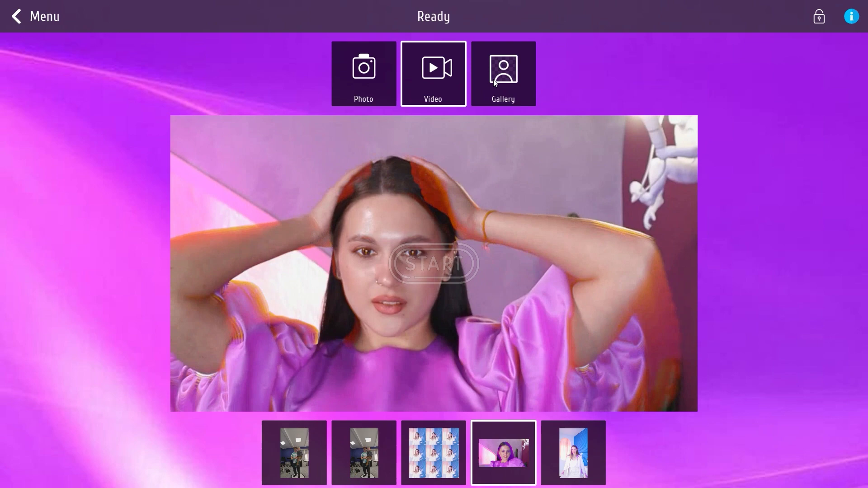
Step: Lock the booth screen again and open the gallery while it is locked
left_click(818, 17)
left_click(444, 217)
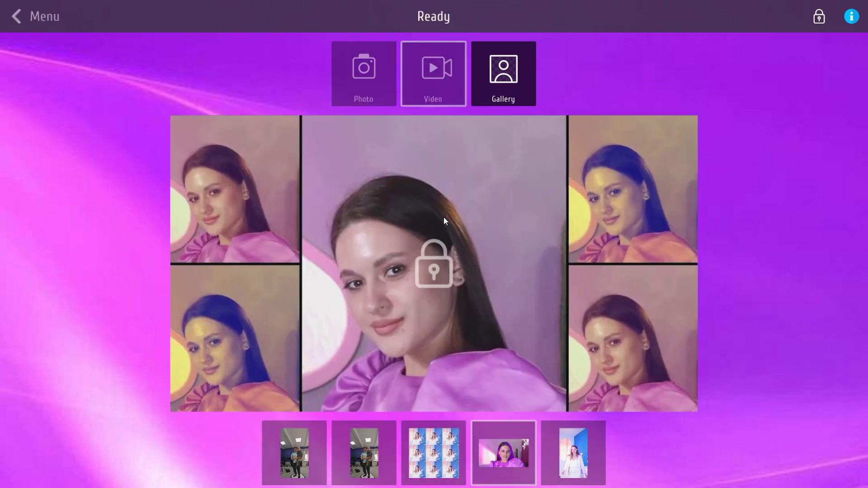
left_click(498, 80)
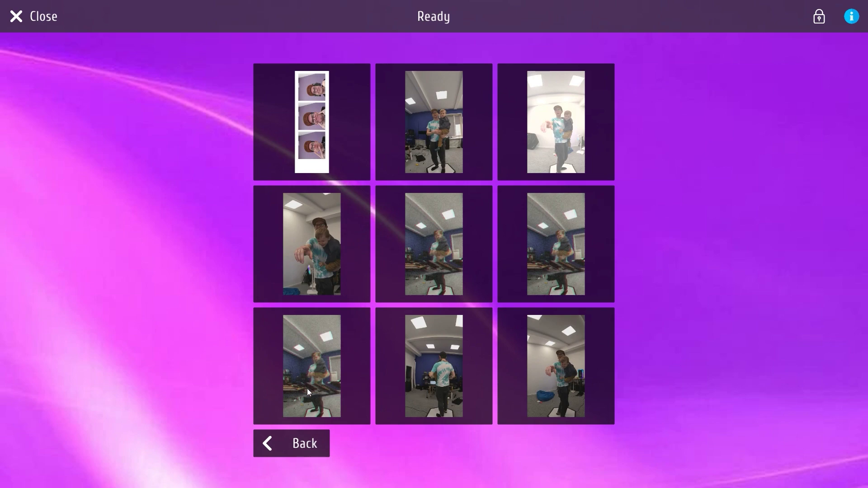